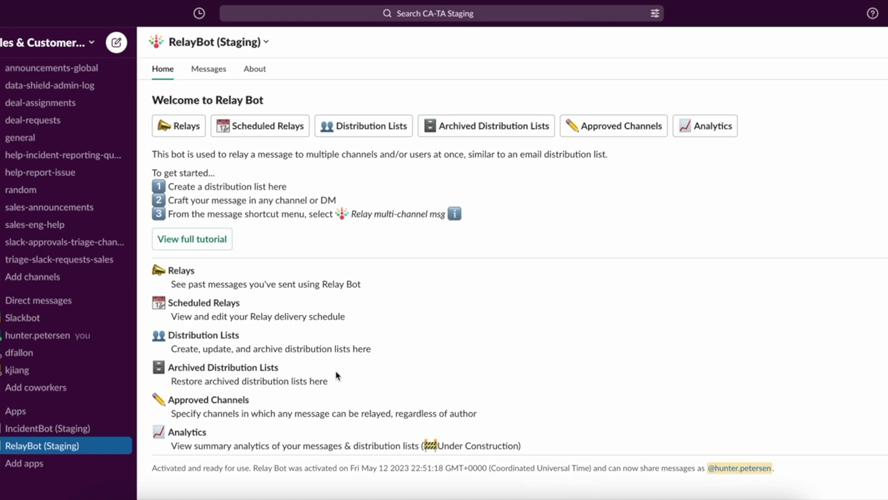
# Start a new distribution list in RelayBot and name it "CSG Account (AMER)".
pyautogui.click(366, 131)
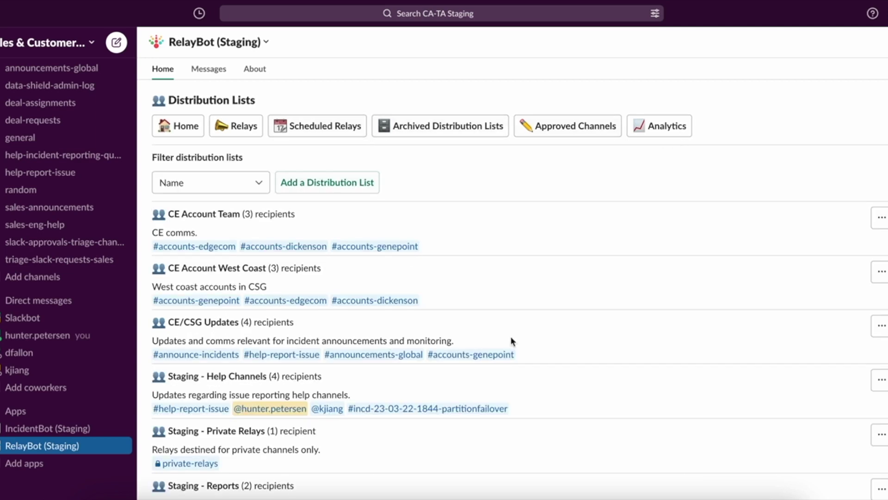
pyautogui.click(353, 185)
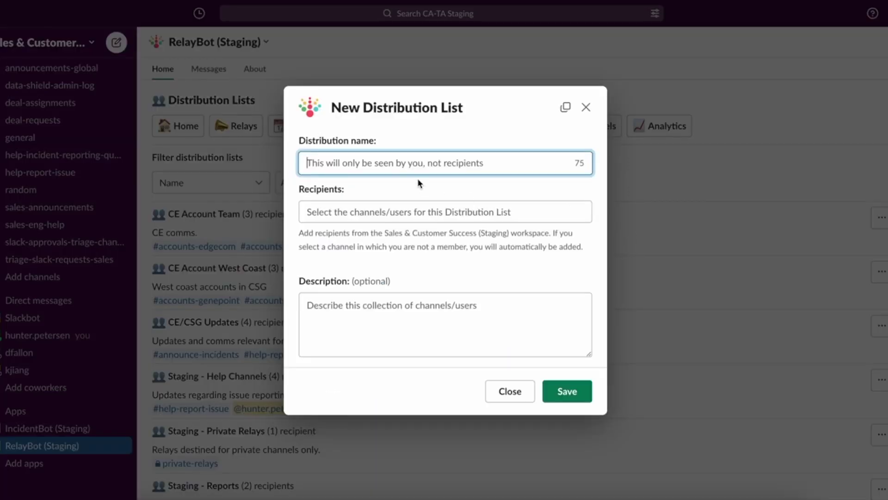
pyautogui.write('CSG')
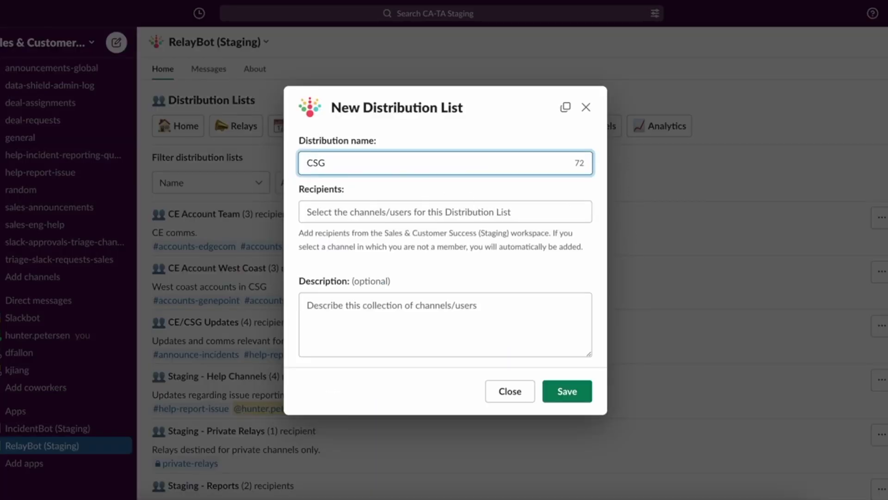
pyautogui.write(' Account (AMER)')
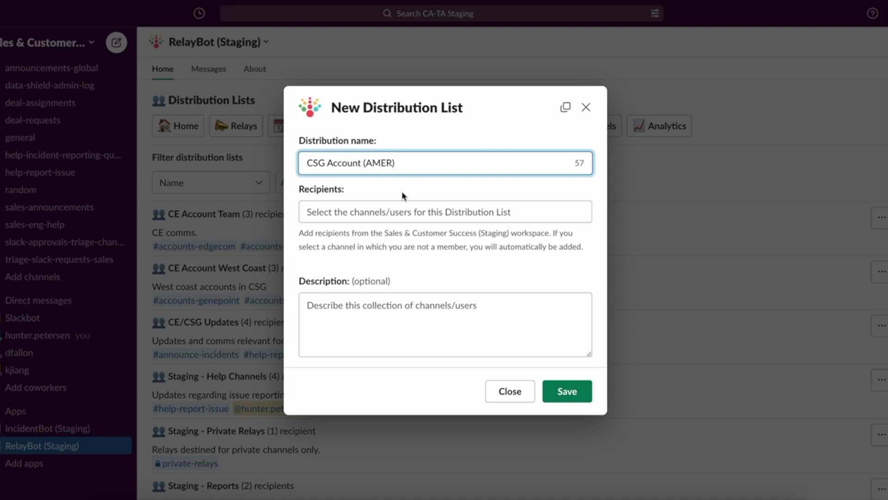
# Add the accounts-dickenson, accounts-genepoint and accounts-edgecom channels as recipients of the new distribution list.
pyautogui.click(411, 212)
pyautogui.click(399, 236)
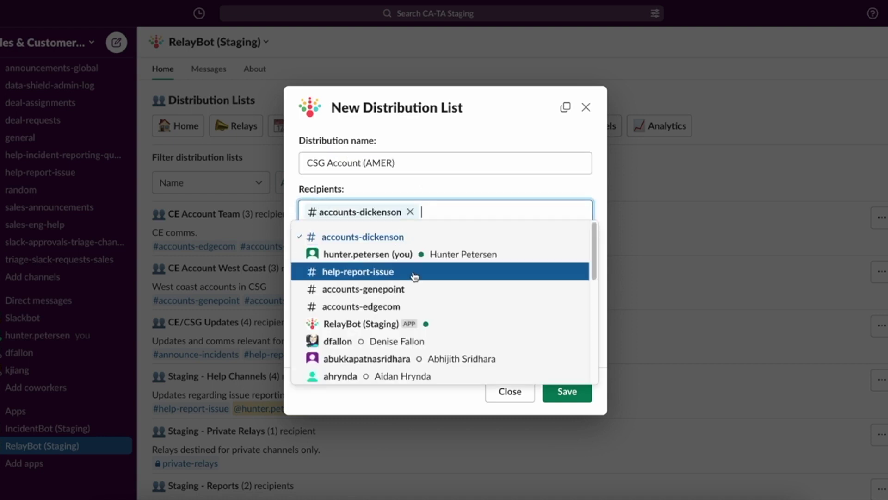
pyautogui.click(412, 288)
pyautogui.click(415, 306)
pyautogui.click(508, 171)
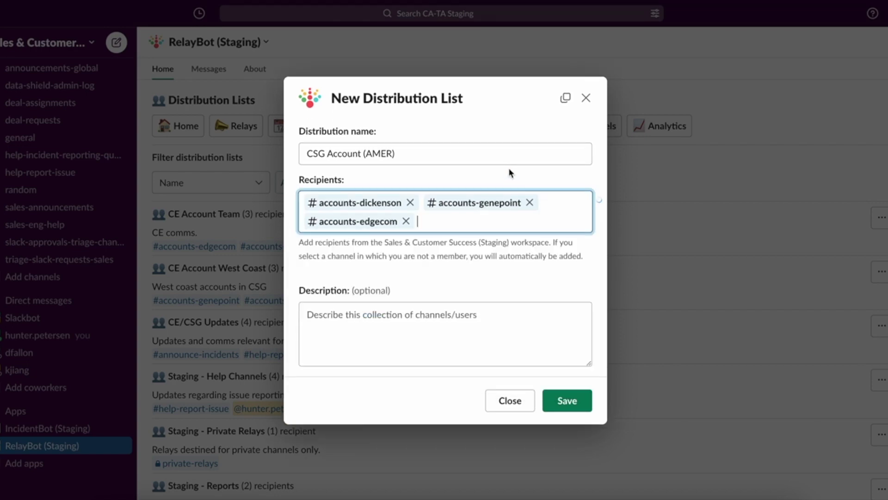
# Describe the distribution list as "Accounts (AMER WEST)" and save it.
pyautogui.click(436, 335)
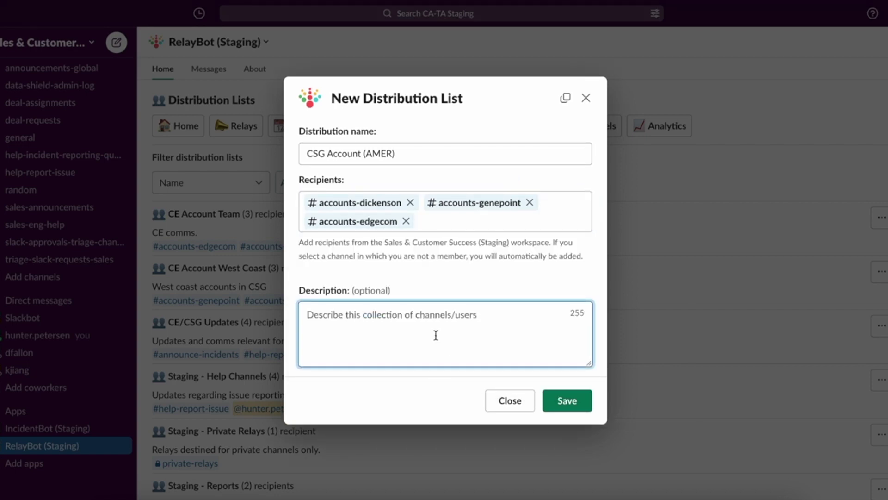
pyautogui.write('Accounts (A')
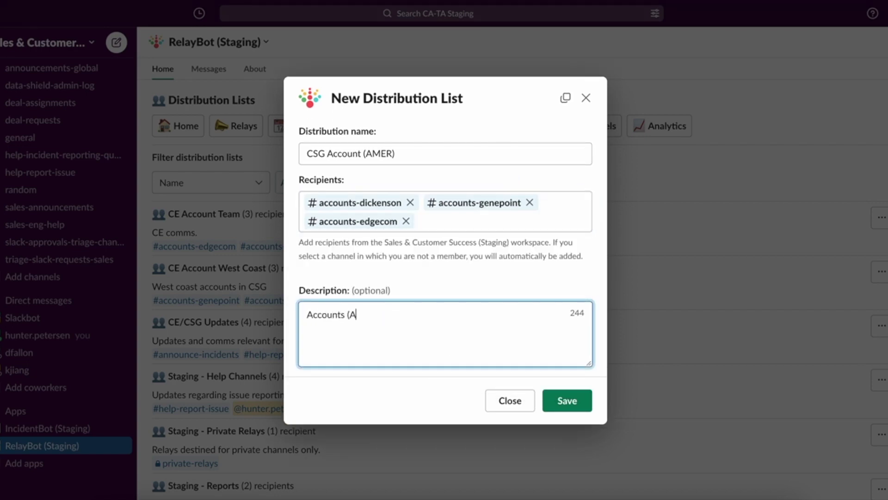
pyautogui.write('MER WEST)')
pyautogui.click(560, 406)
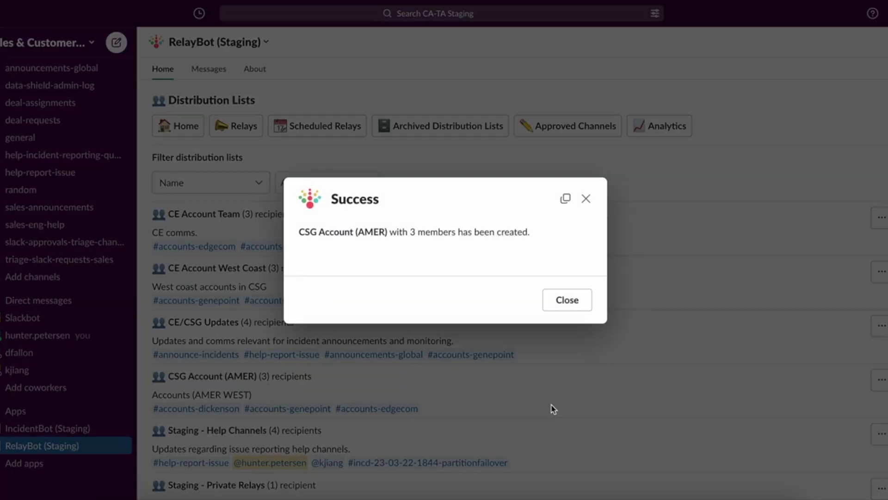
pyautogui.click(567, 301)
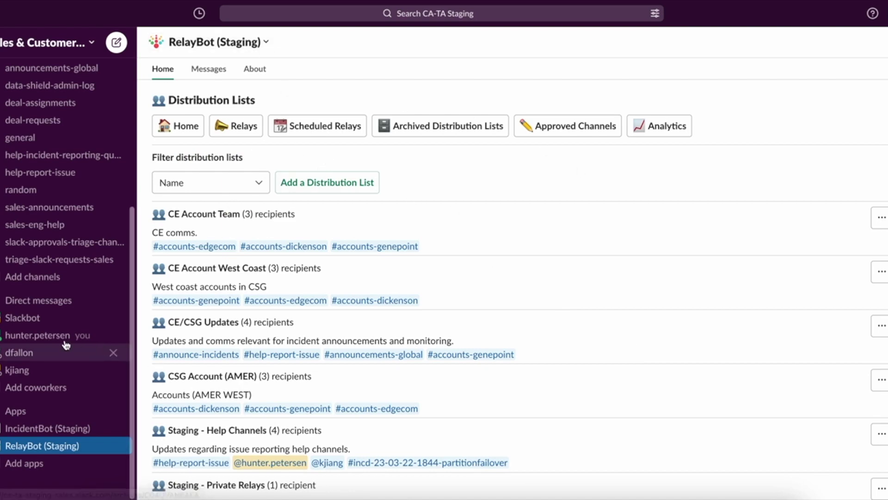
# Start a multi-channel relay of the latest message in your own direct-message conversation, choosing the CSG Account (AMER) distribution list.
pyautogui.click(51, 337)
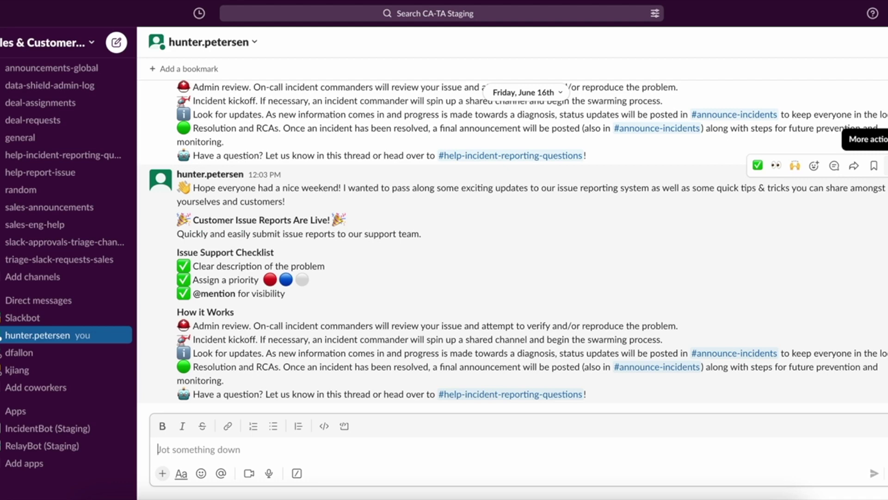
pyautogui.click(884, 165)
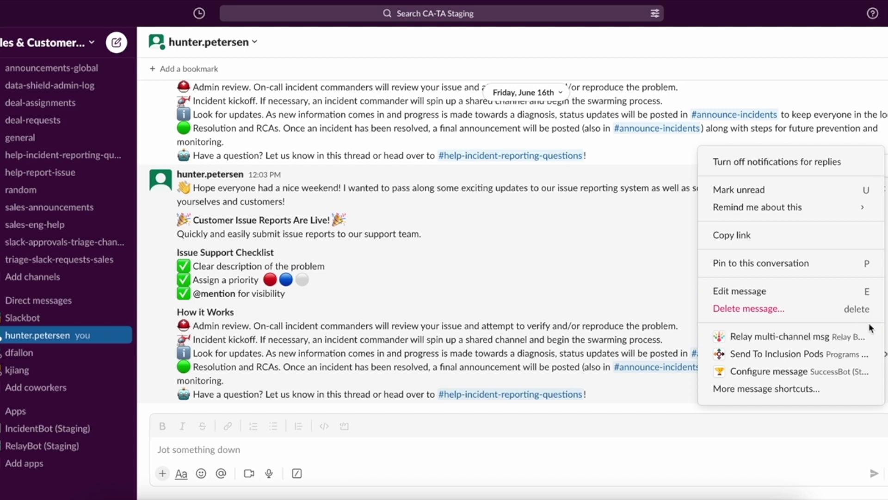
pyautogui.click(803, 338)
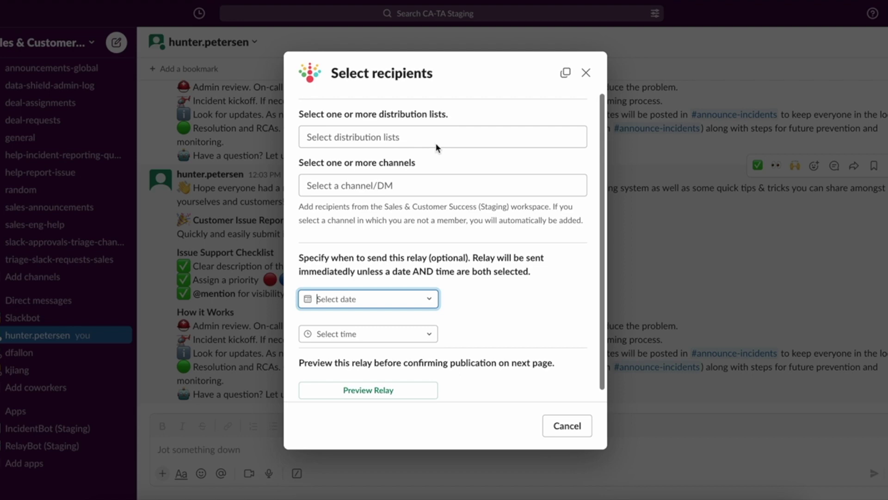
pyautogui.click(436, 139)
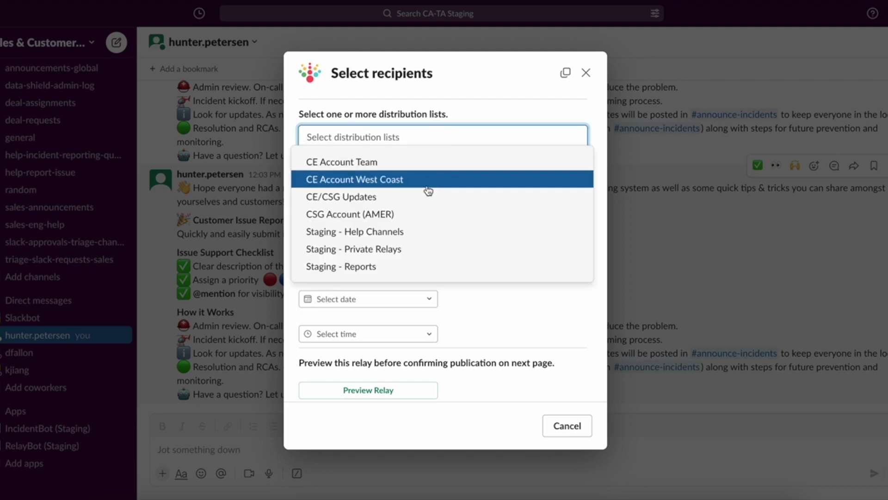
pyautogui.click(425, 214)
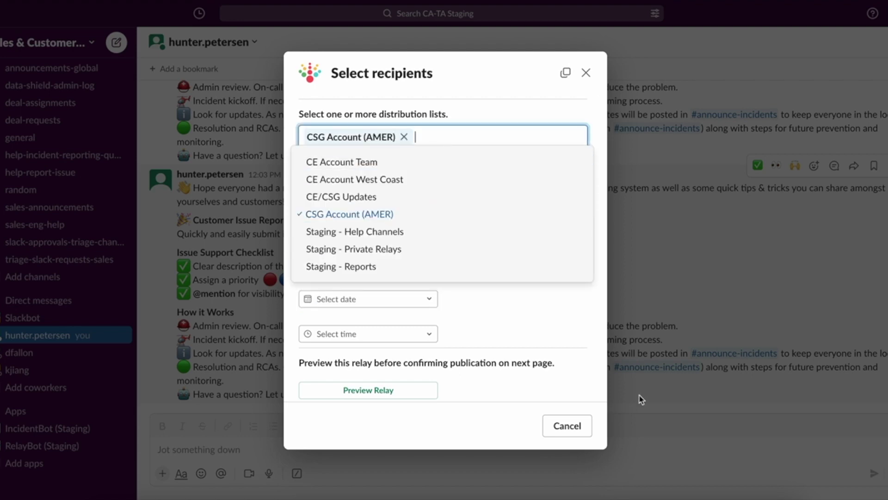
pyautogui.click(527, 340)
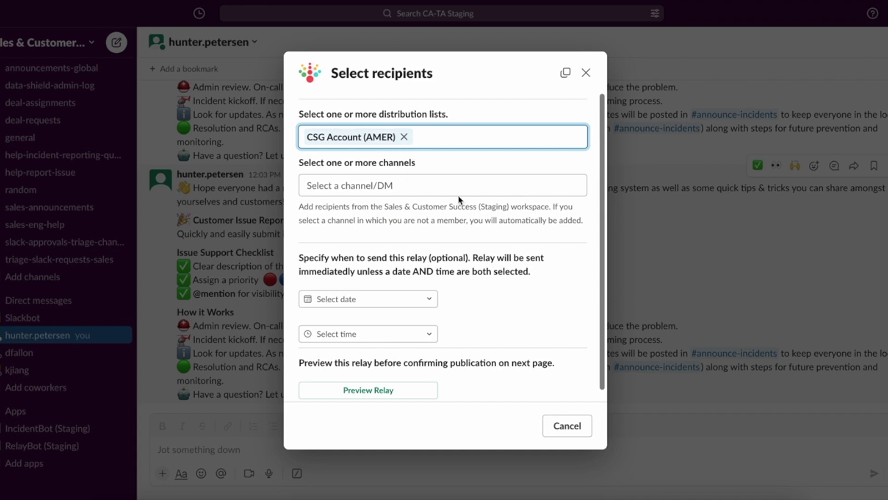
# Add the help-report-issue channel as a relay recipient, leave the send date and time unset, and preview the relay.
pyautogui.click(439, 186)
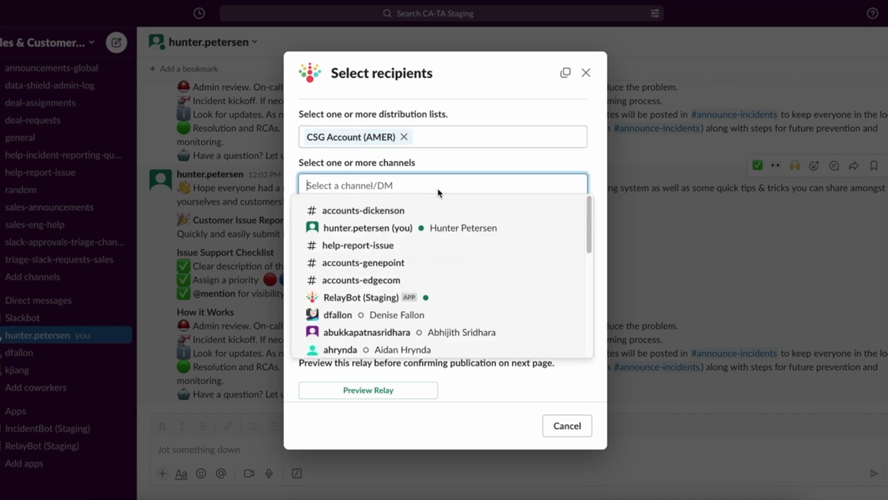
pyautogui.click(455, 246)
pyautogui.click(596, 163)
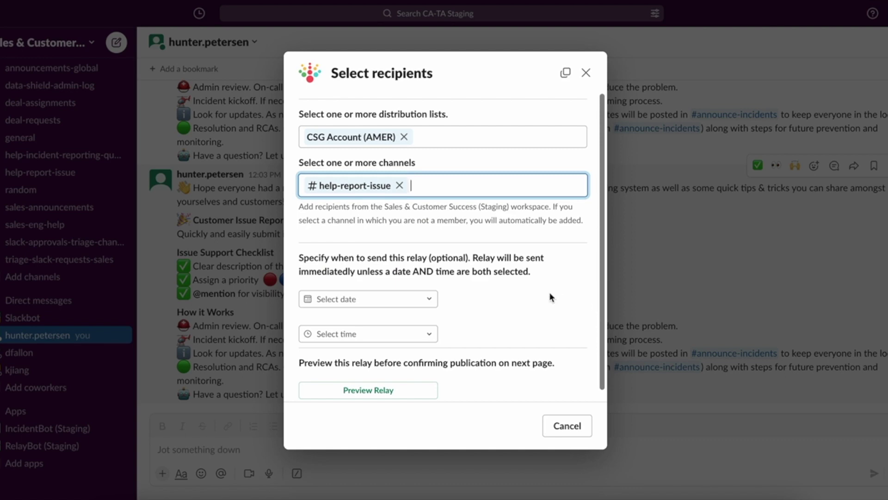
pyautogui.scroll(-1, 549, 296)
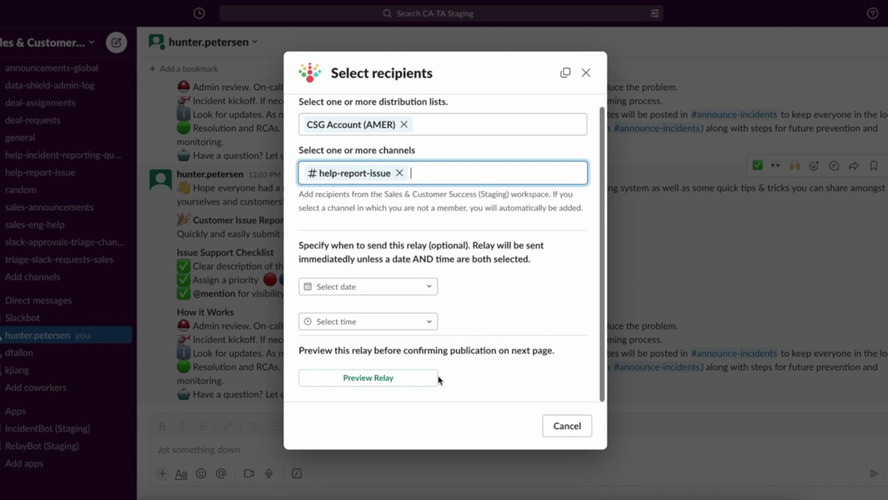
pyautogui.click(387, 383)
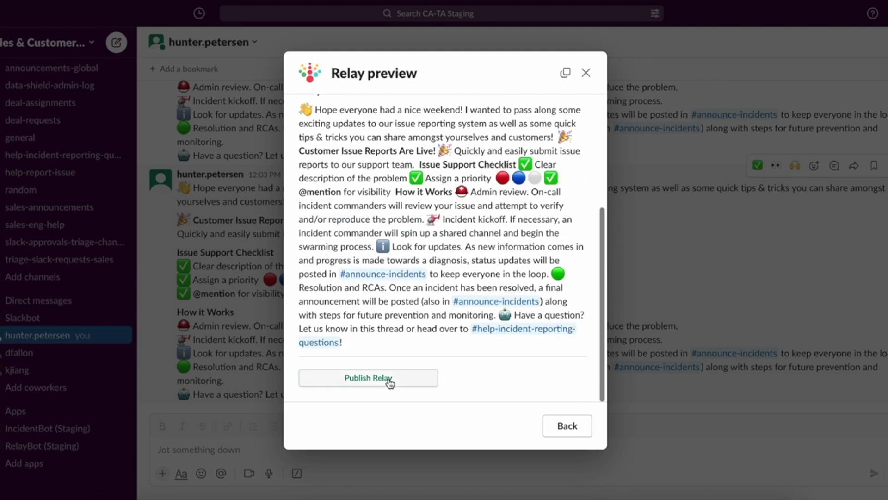
# Review the relay preview's recipients and message text, and look at which specific recipients can be excluded.
pyautogui.scroll(3, 429, 252)
pyautogui.scroll(2, 429, 252)
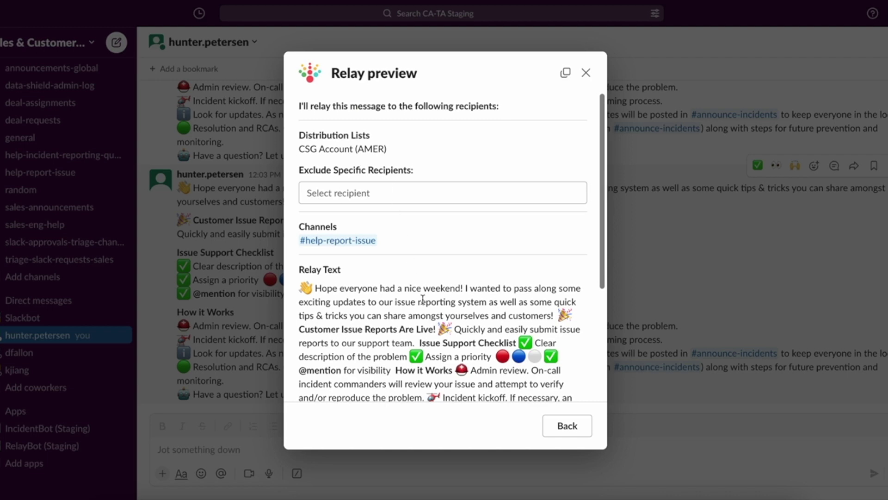
pyautogui.scroll(-5, 393, 290)
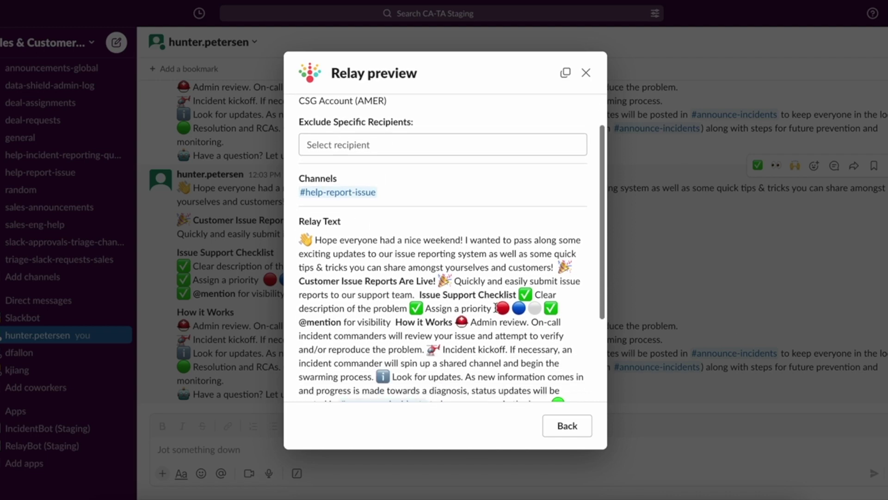
pyautogui.scroll(3, 437, 273)
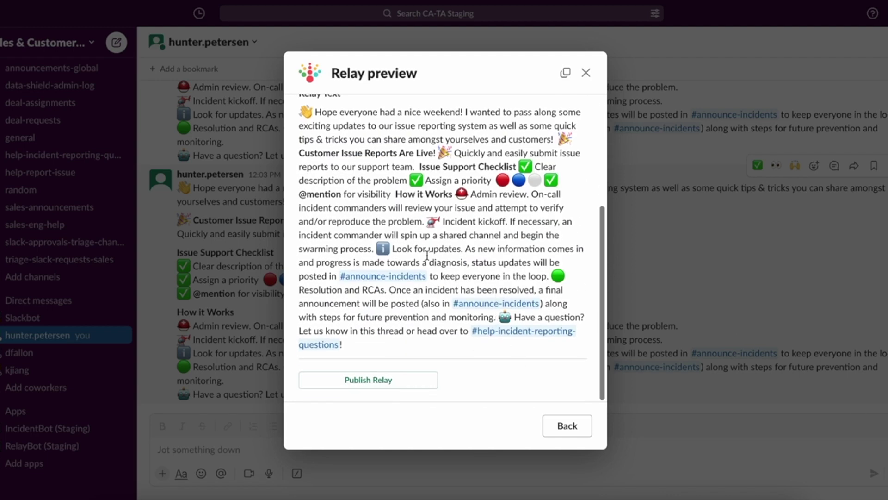
pyautogui.scroll(3, 412, 248)
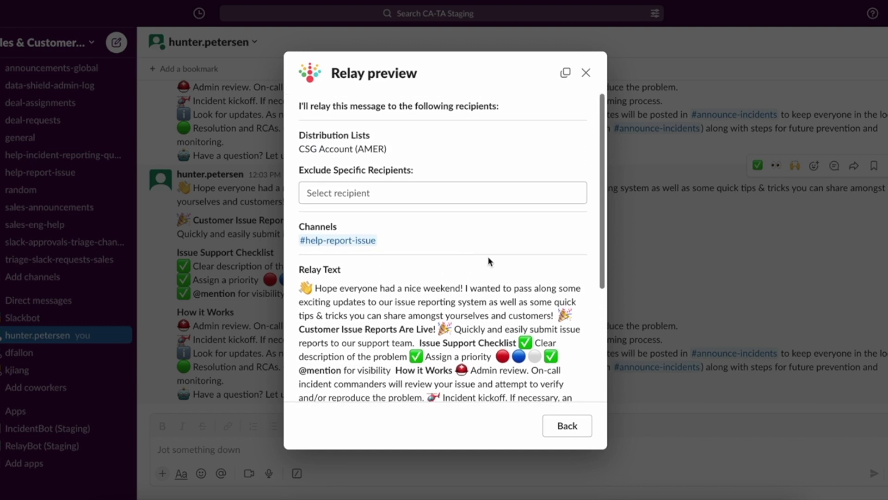
pyautogui.click(377, 191)
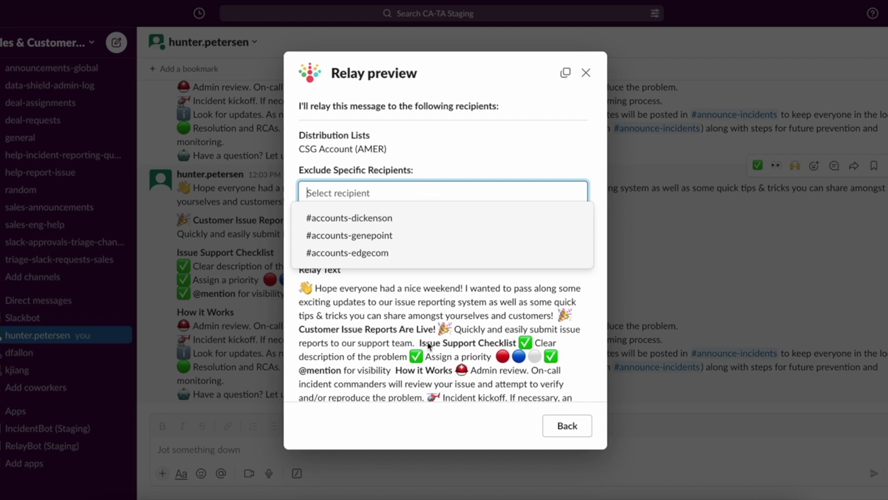
pyautogui.click(445, 317)
# Publish the relay to the chosen recipients and dismiss the confirmation dialog.
pyautogui.scroll(-5, 445, 316)
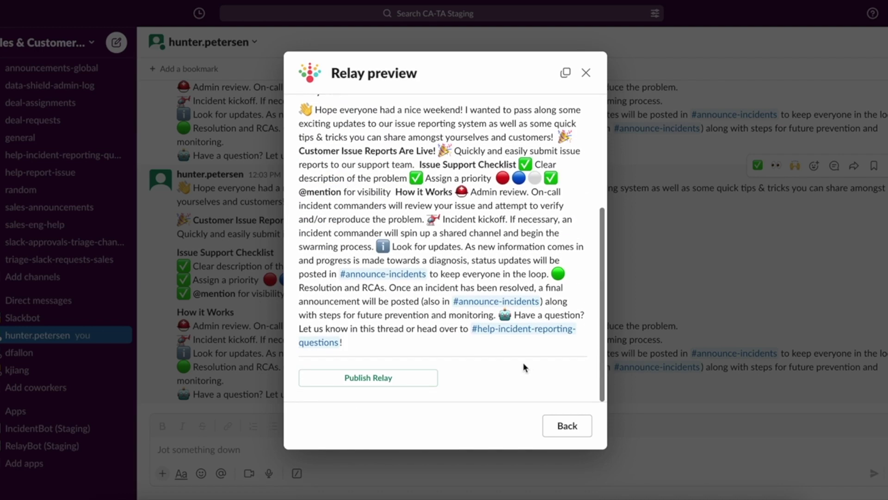
pyautogui.click(373, 378)
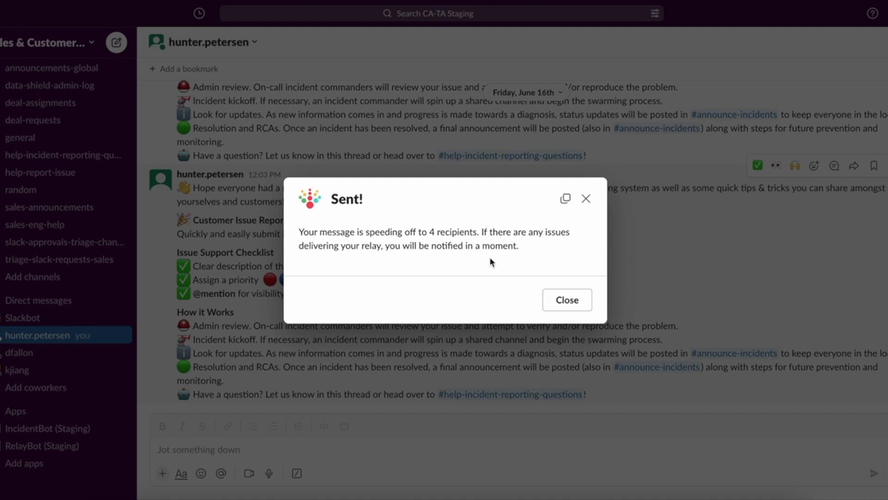
pyautogui.click(567, 299)
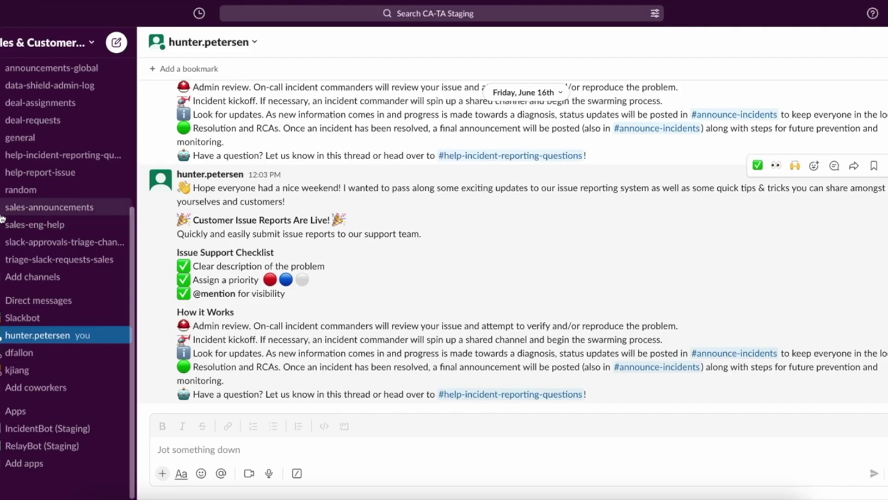
# Open the accounts-dickenson channel to check the relayed message.
pyautogui.scroll(5, 9, 215)
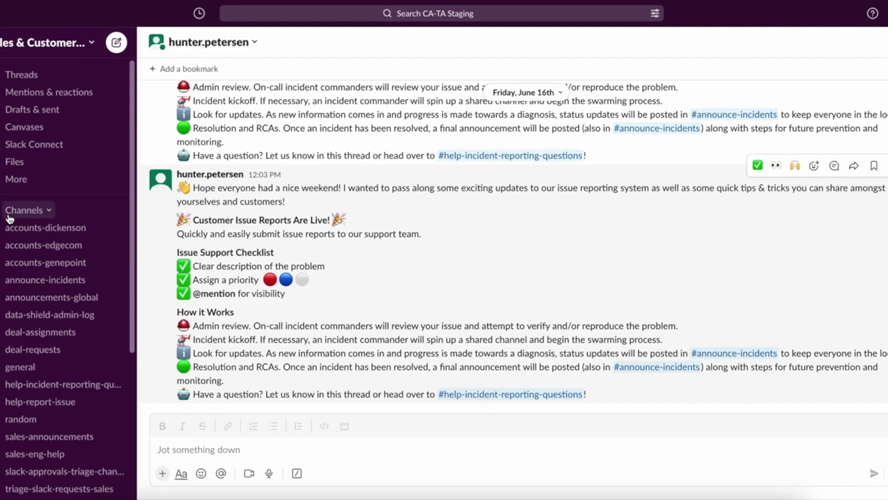
pyautogui.click(72, 228)
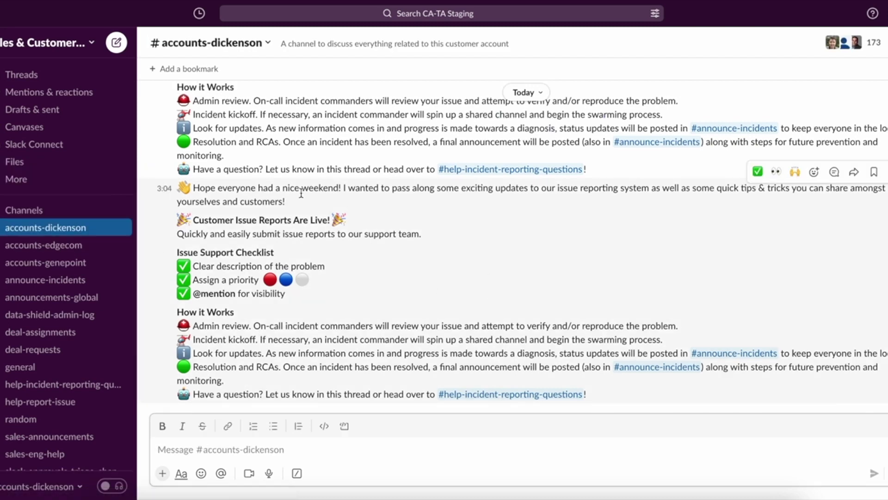
# View the past relays in RelayBot and the actions available for the 6/16/2023 relay.
pyautogui.scroll(-6, 58, 333)
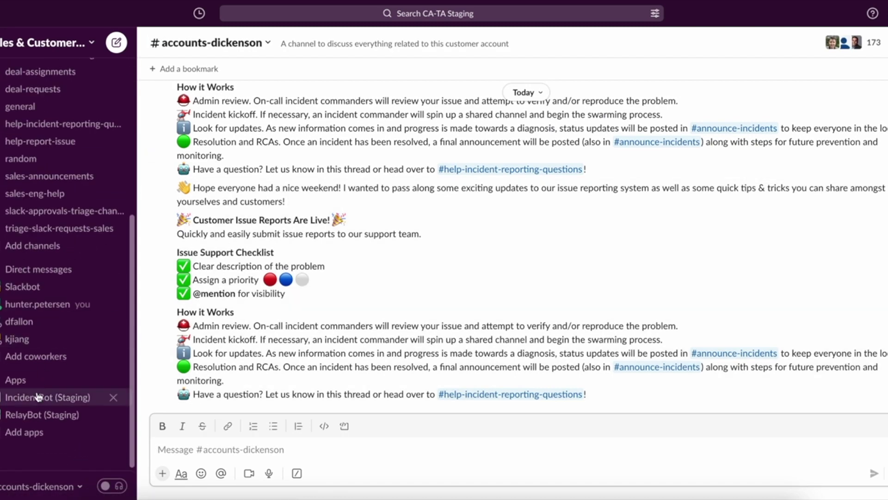
pyautogui.click(44, 419)
pyautogui.click(187, 129)
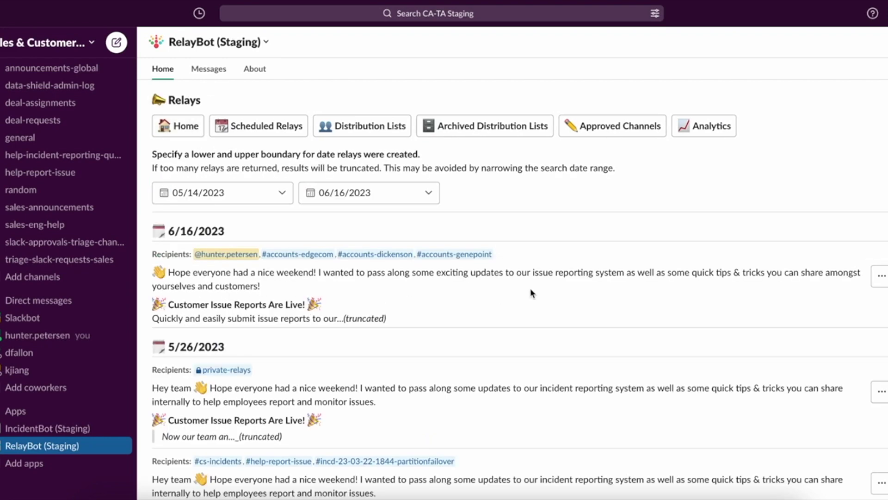
pyautogui.click(880, 276)
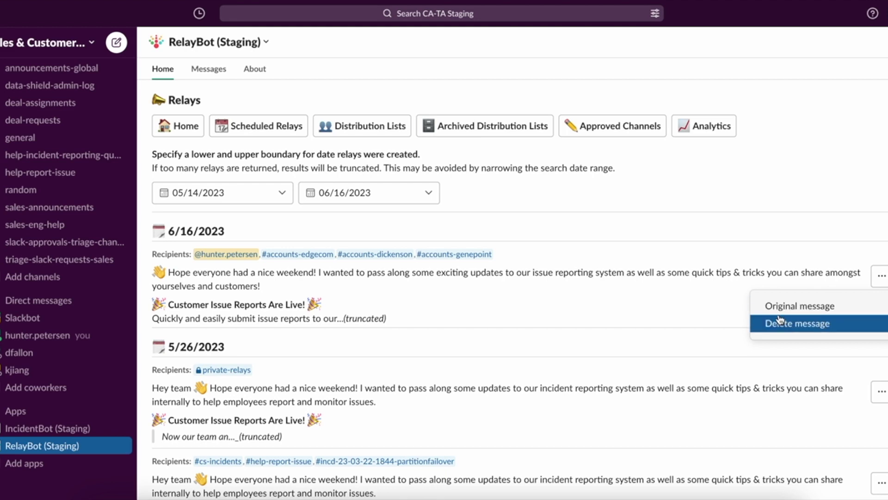
pyautogui.click(650, 303)
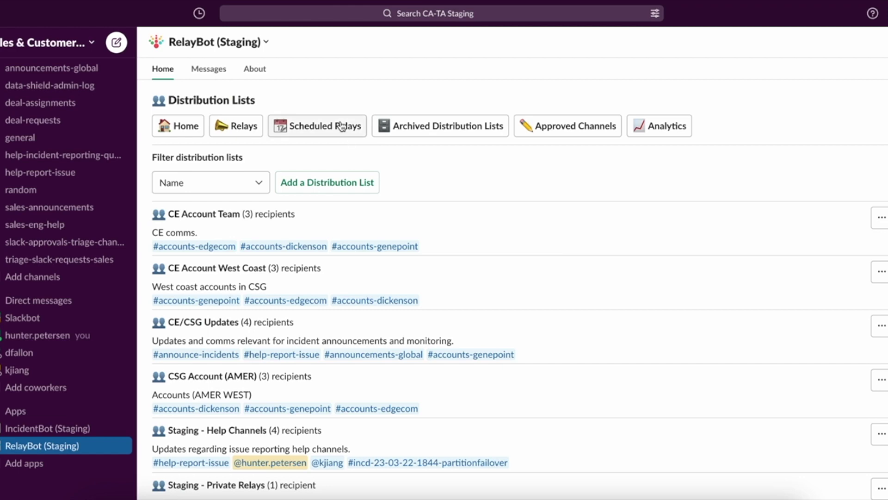
# View the scheduled relays and the actions available for the relay set for 6/21/2023, 6:00 AM.
pyautogui.click(339, 127)
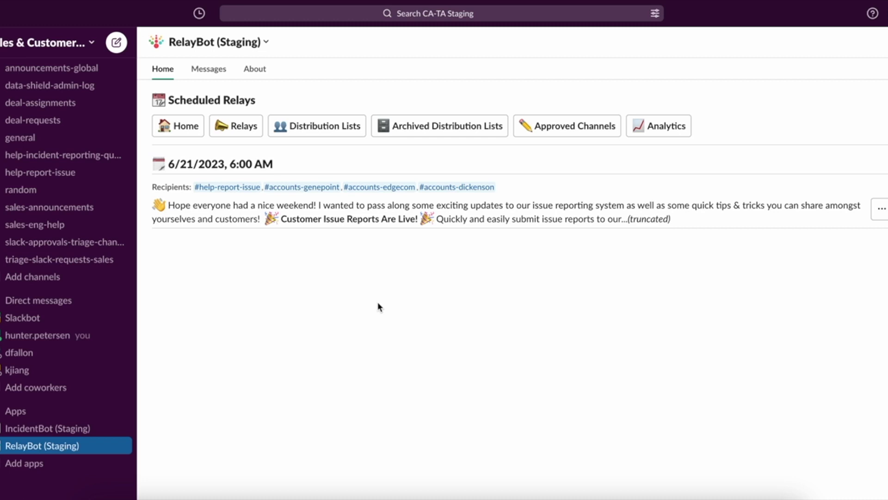
pyautogui.click(881, 211)
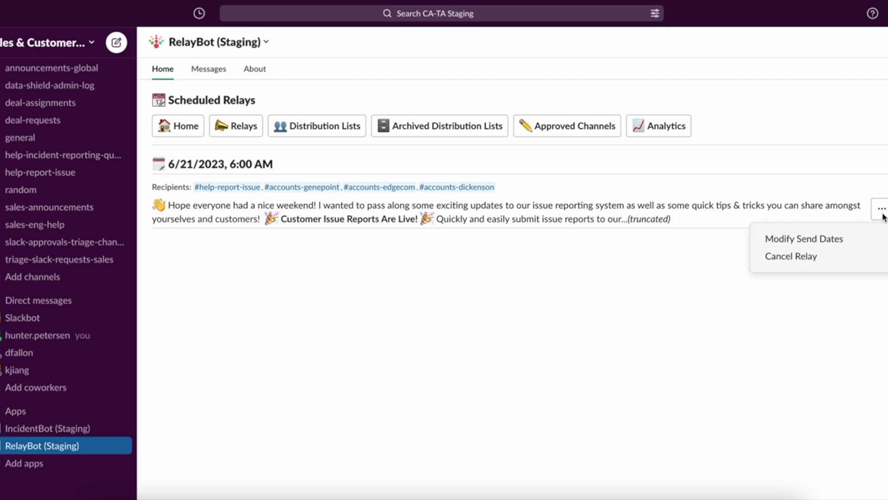
pyautogui.click(540, 357)
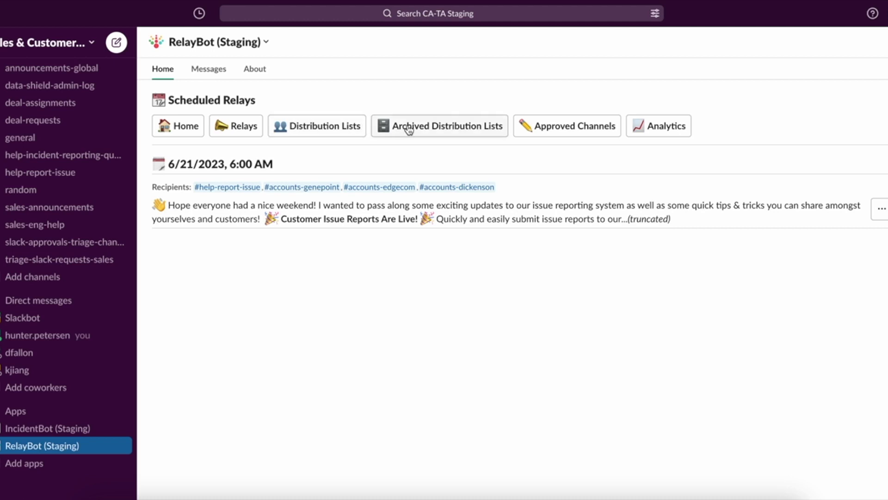
# View RelayBot's analytics on distribution lists and relays, and open the archived distribution lists.
pyautogui.click(657, 129)
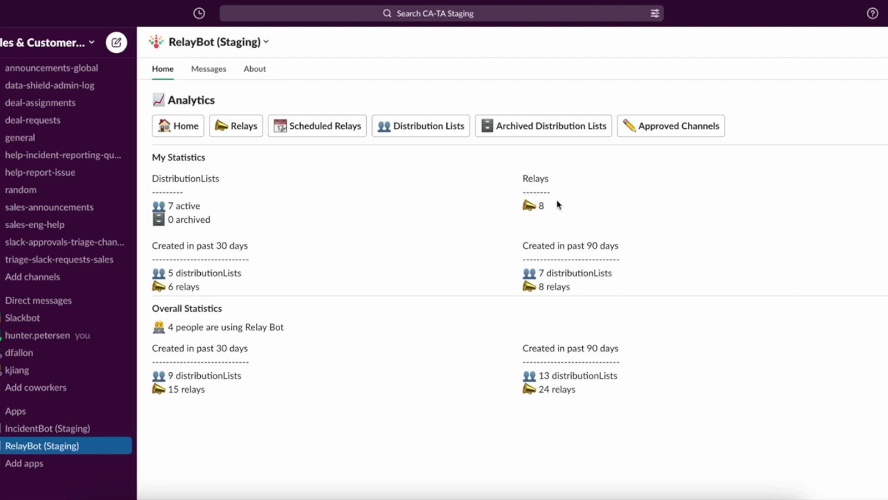
pyautogui.click(539, 134)
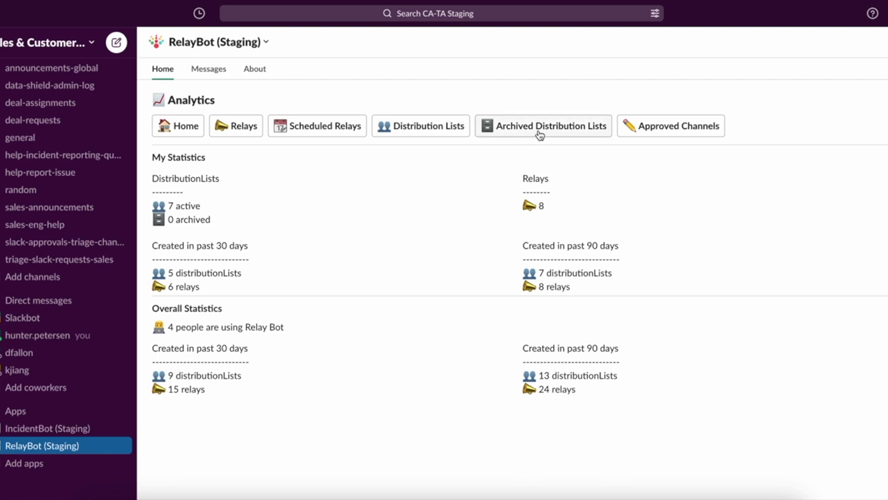